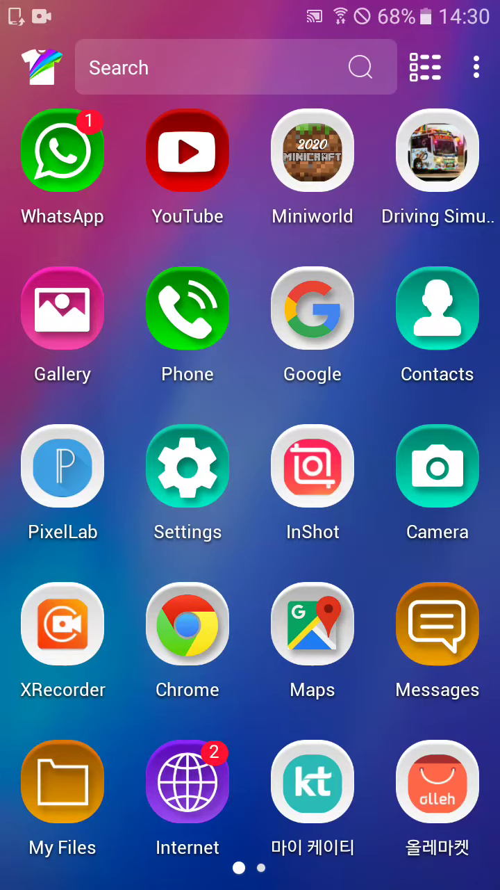
Return to the paused Snake game from the home screen and resume it.
{"action": "key", "text": "Escape"}
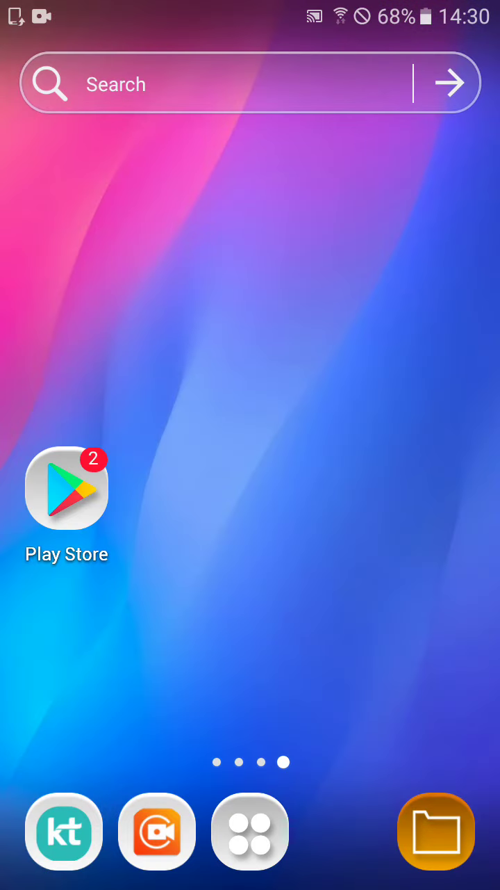
{"action": "left_click_drag", "start_coordinate": [104, 417], "coordinate": [417, 417]}
{"action": "left_click", "coordinate": [181, 654]}
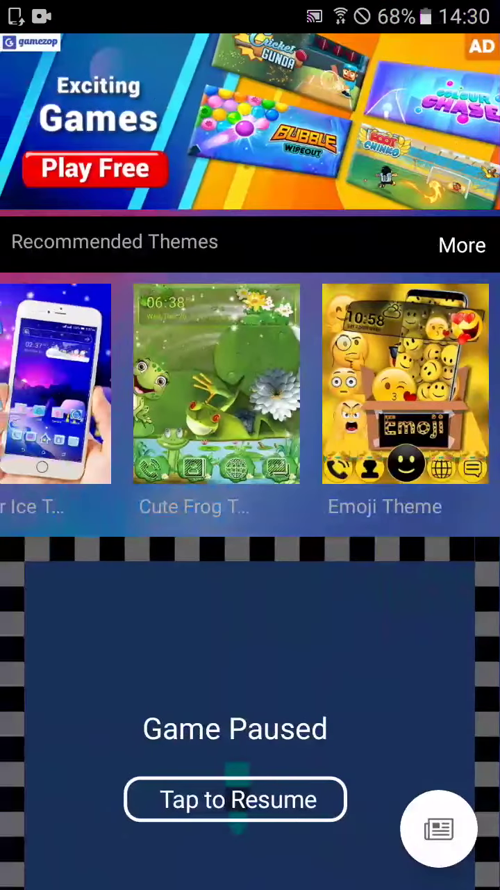
{"action": "left_click", "coordinate": [236, 799]}
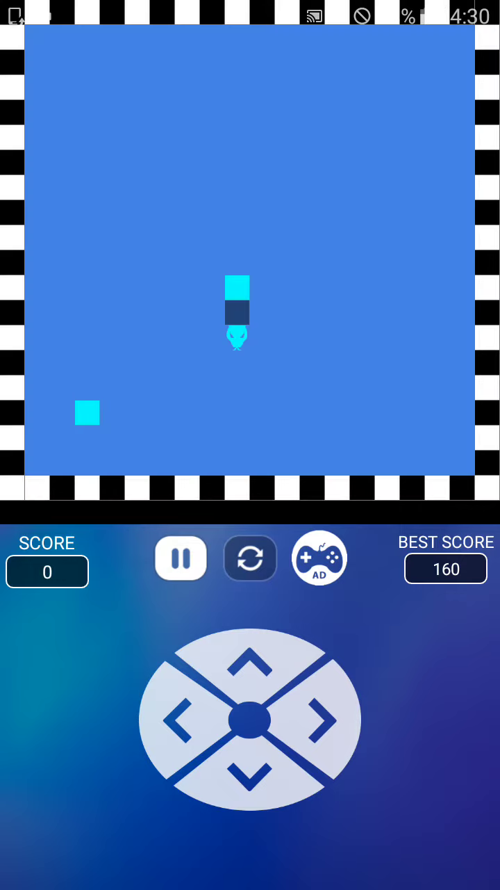
Steer the snake left, up, left, down onto the food, then right.
{"action": "left_click", "coordinate": [179, 720]}
{"action": "left_click", "coordinate": [250, 664]}
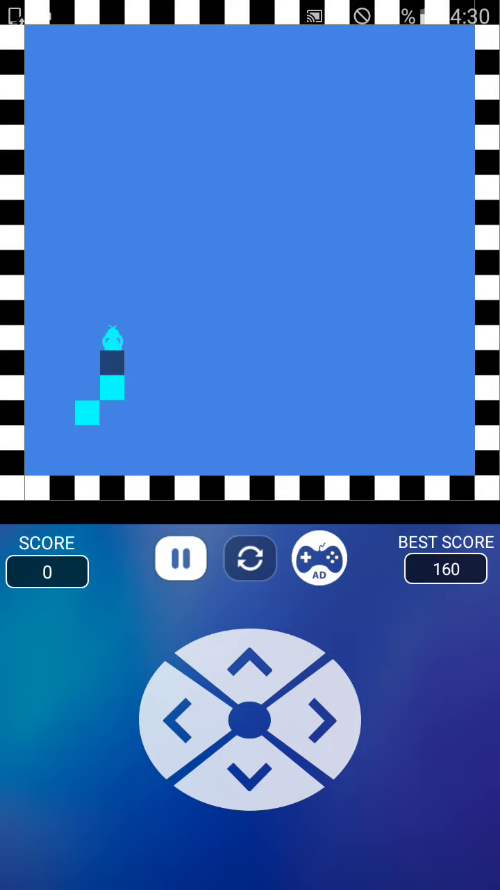
{"action": "left_click", "coordinate": [179, 719]}
{"action": "left_click", "coordinate": [251, 775]}
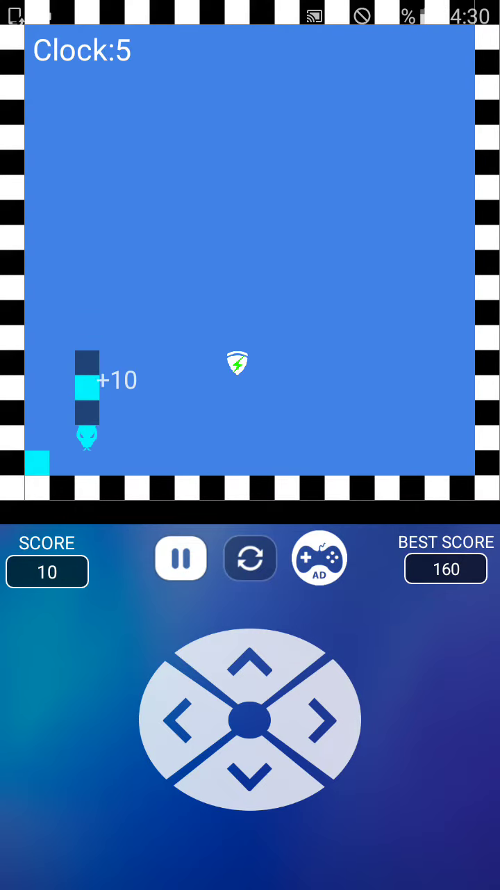
{"action": "left_click", "coordinate": [321, 720]}
Leave the game for the app list, then pull down and close the notification shade.
{"action": "key", "text": "super"}
{"action": "left_click_drag", "start_coordinate": [417, 445], "coordinate": [84, 444]}
{"action": "left_click", "coordinate": [251, 832]}
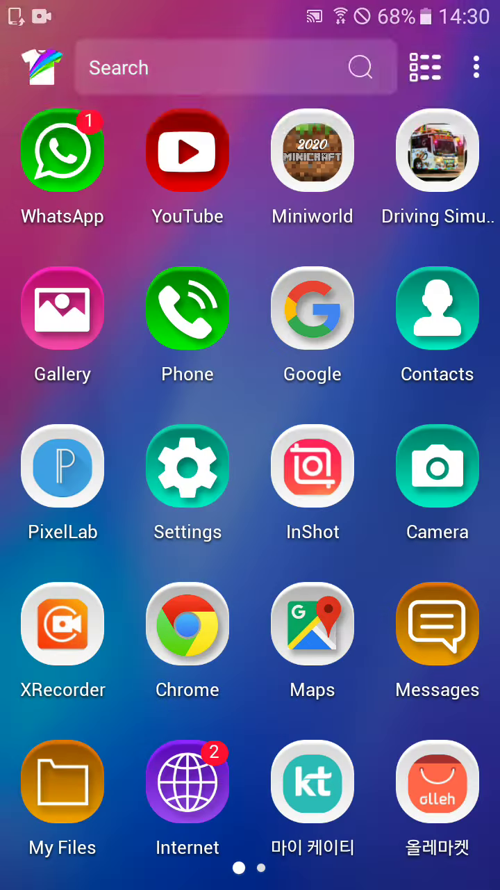
{"action": "left_click_drag", "start_coordinate": [251, 62], "coordinate": [250, 486]}
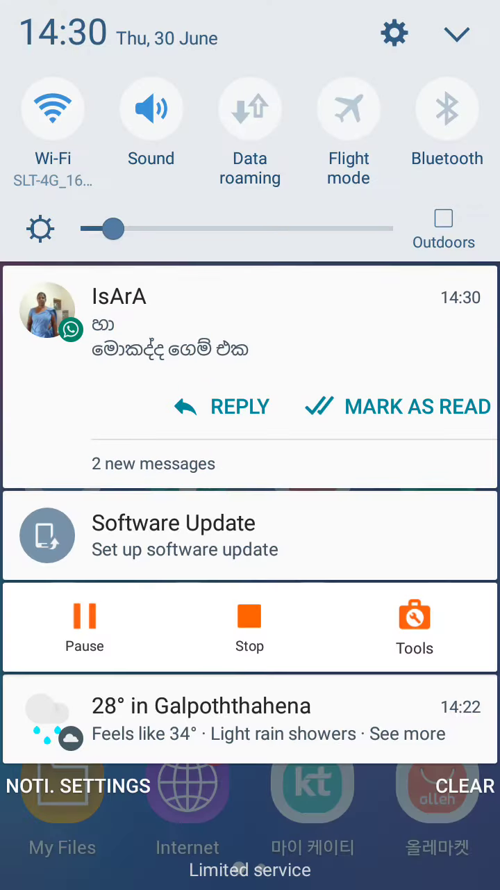
{"action": "key", "text": "Escape"}
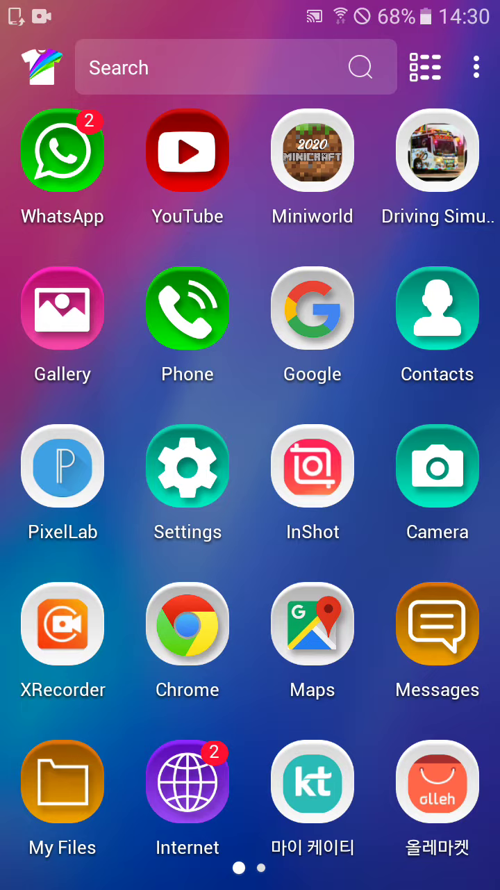
Open the Google app and search for 'google snake' from the suggestion.
{"action": "left_click", "coordinate": [313, 308]}
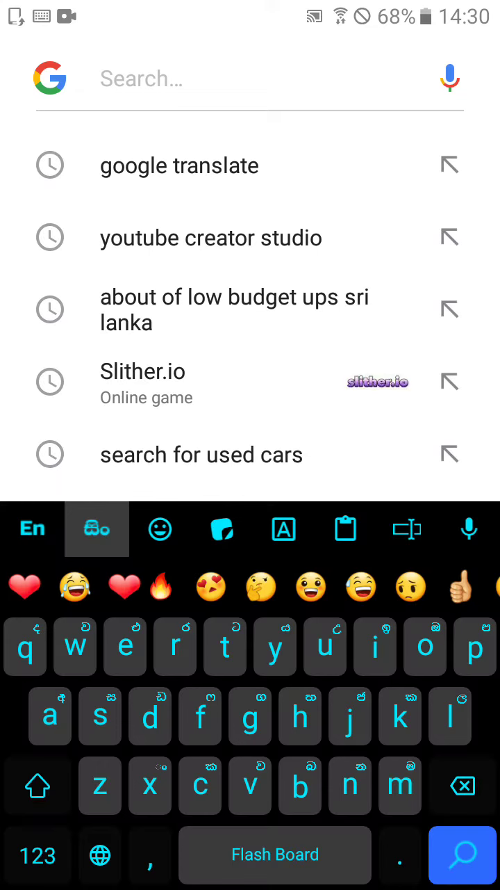
{"action": "left_click", "coordinate": [250, 716]}
{"action": "type", "text": "oo"}
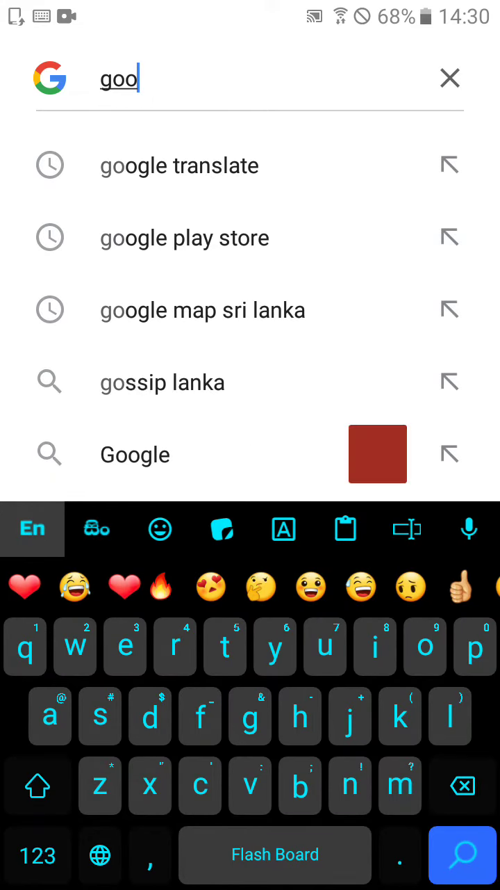
{"action": "type", "text": "gle "}
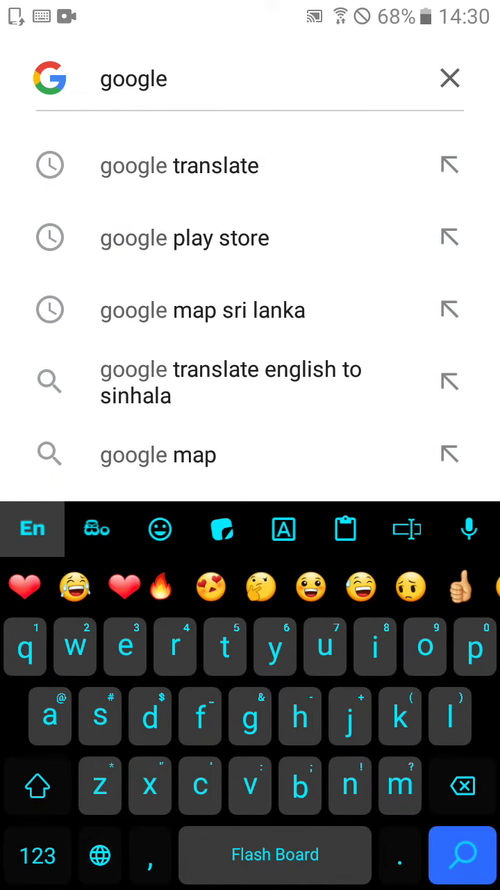
{"action": "type", "text": "s"}
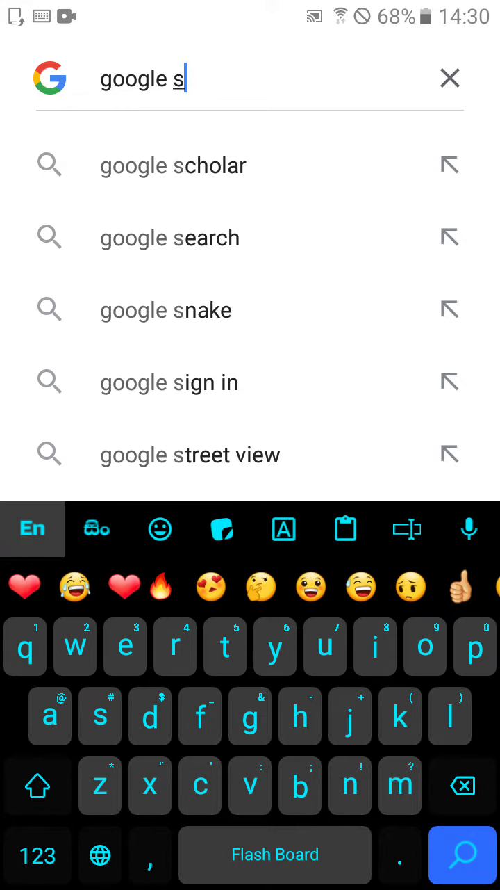
{"action": "left_click", "coordinate": [167, 310]}
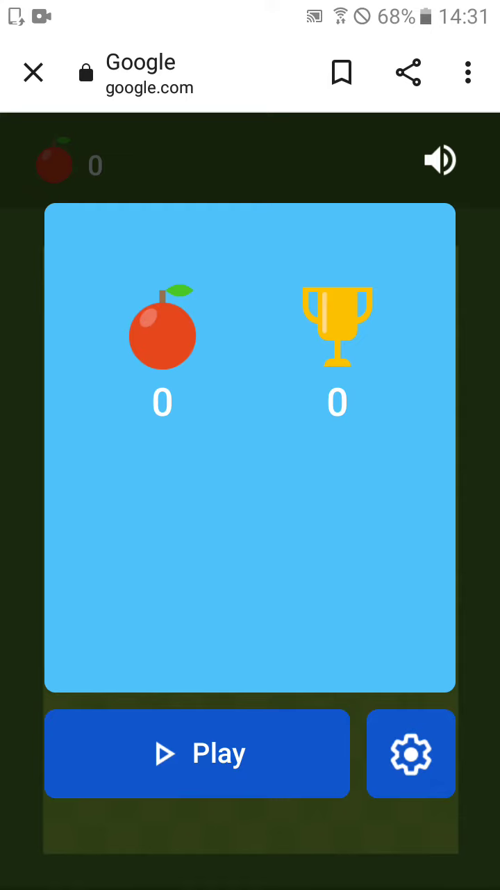
Start a Snake round and steer right, down, left, up, down and left toward apples.
{"action": "left_click", "coordinate": [197, 753]}
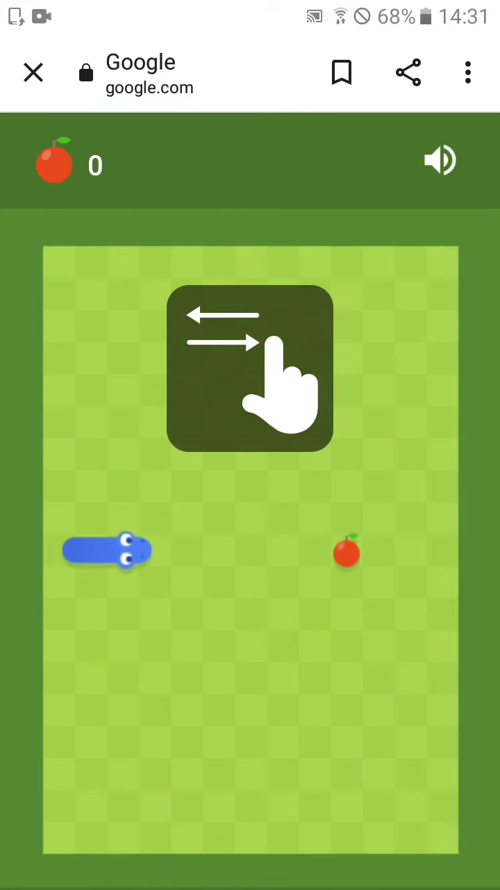
{"action": "left_click_drag", "start_coordinate": [208, 556], "coordinate": [313, 556]}
{"action": "left_click_drag", "start_coordinate": [278, 487], "coordinate": [278, 625]}
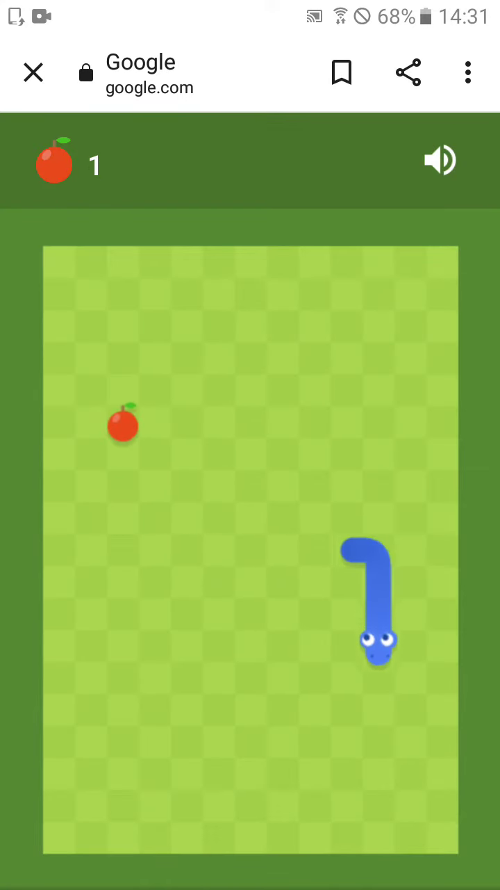
{"action": "left_click_drag", "start_coordinate": [348, 625], "coordinate": [208, 625]}
{"action": "mouse_move", "coordinate": [208, 695]}
{"action": "left_mouse_down"}
{"action": "mouse_move", "coordinate": [209, 556]}
{"action": "mouse_move", "coordinate": [347, 556]}
{"action": "left_mouse_up"}
{"action": "left_click_drag", "start_coordinate": [251, 487], "coordinate": [250, 626]}
{"action": "left_click_drag", "start_coordinate": [347, 625], "coordinate": [208, 626]}
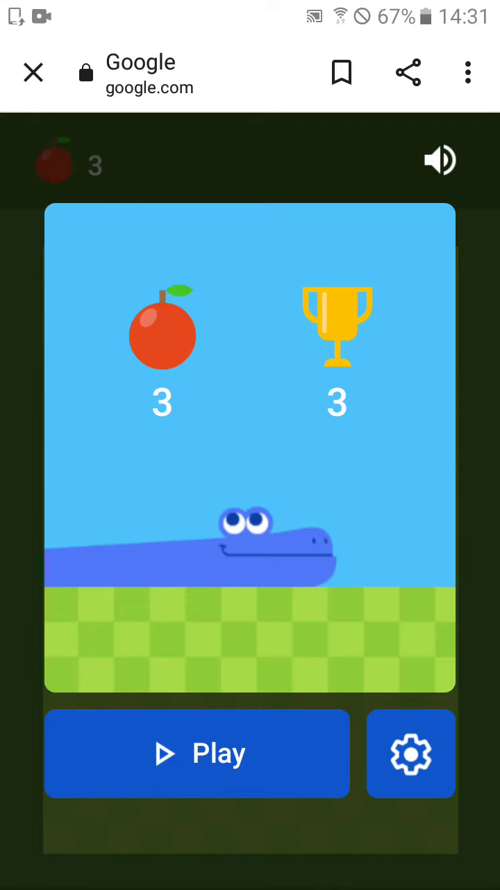
Start a new round and steer the snake onto the first few apples.
{"action": "left_click", "coordinate": [197, 753]}
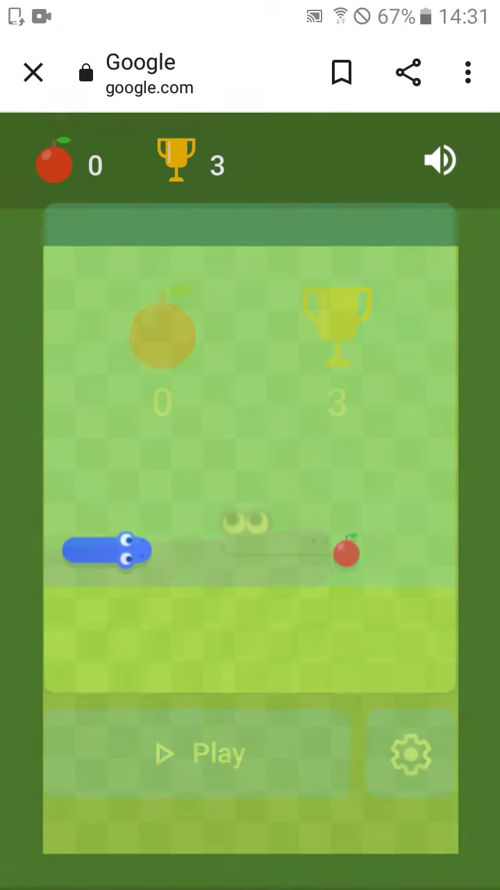
{"action": "left_click_drag", "start_coordinate": [250, 626], "coordinate": [250, 487]}
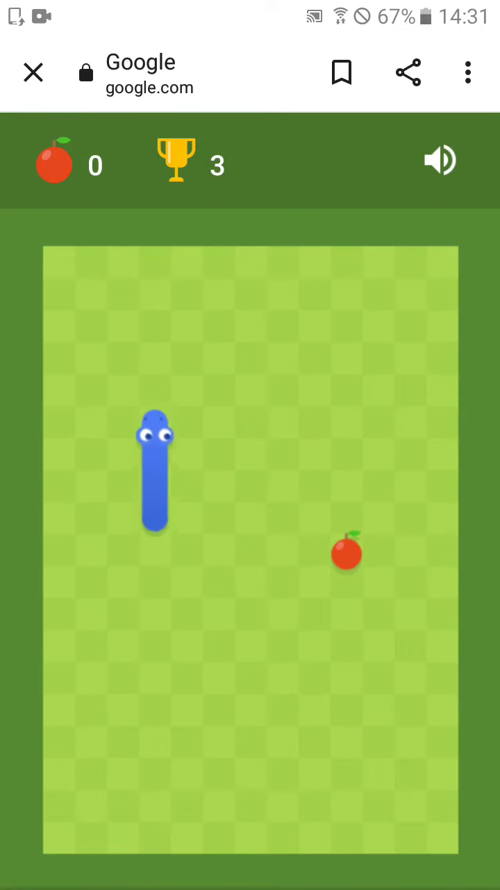
{"action": "left_click_drag", "start_coordinate": [180, 556], "coordinate": [320, 556]}
{"action": "left_click_drag", "start_coordinate": [250, 487], "coordinate": [250, 625]}
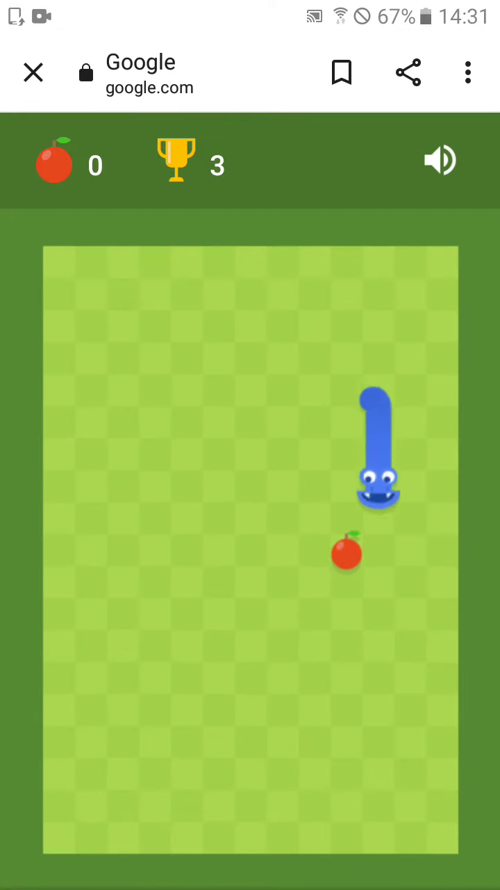
{"action": "left_click_drag", "start_coordinate": [320, 556], "coordinate": [180, 556]}
{"action": "left_click_drag", "start_coordinate": [251, 486], "coordinate": [251, 625]}
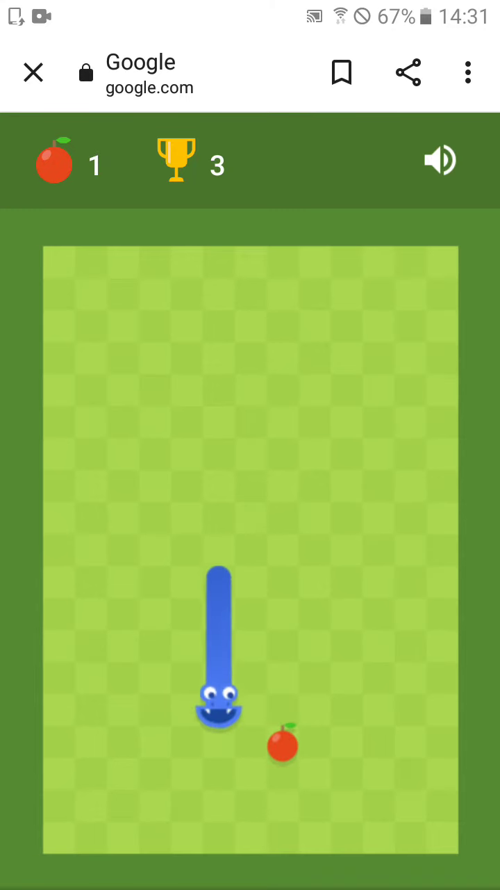
{"action": "left_click_drag", "start_coordinate": [181, 625], "coordinate": [320, 626]}
{"action": "left_click_drag", "start_coordinate": [250, 626], "coordinate": [250, 487]}
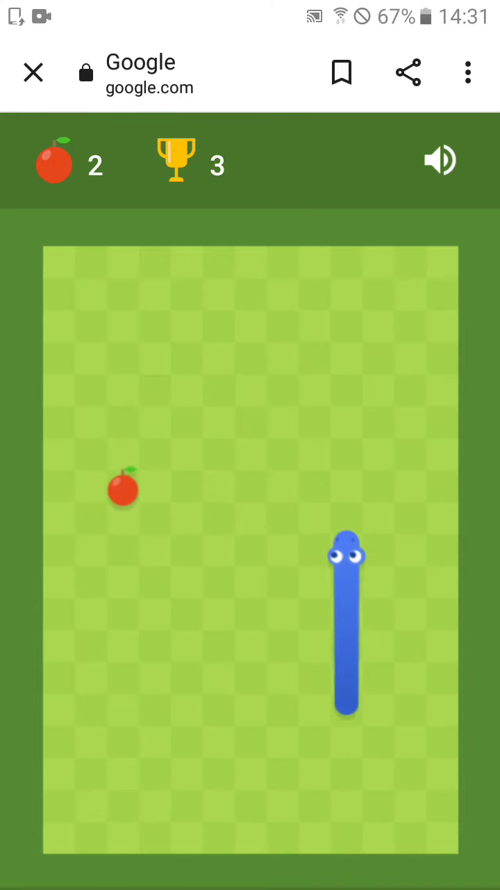
{"action": "left_click_drag", "start_coordinate": [320, 556], "coordinate": [181, 556]}
{"action": "left_click_drag", "start_coordinate": [250, 486], "coordinate": [251, 625]}
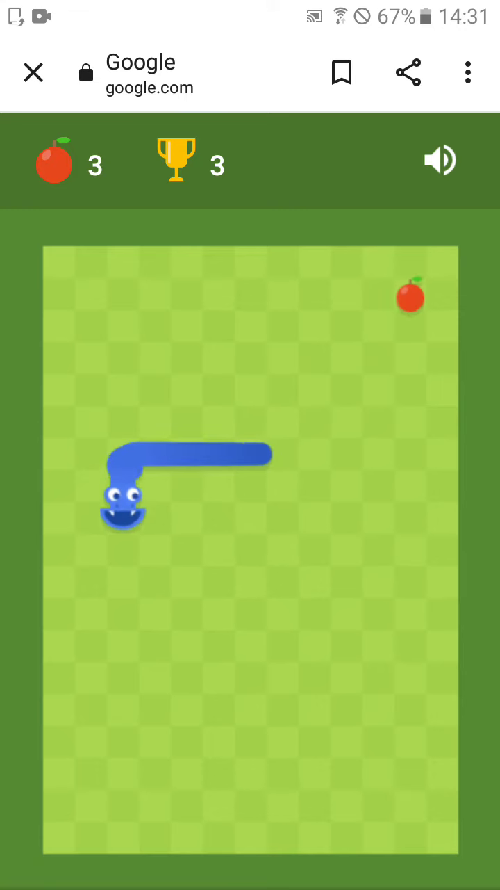
Steer the snake to the top-right apple and then the apples near the bottom.
{"action": "left_click_drag", "start_coordinate": [181, 626], "coordinate": [320, 625]}
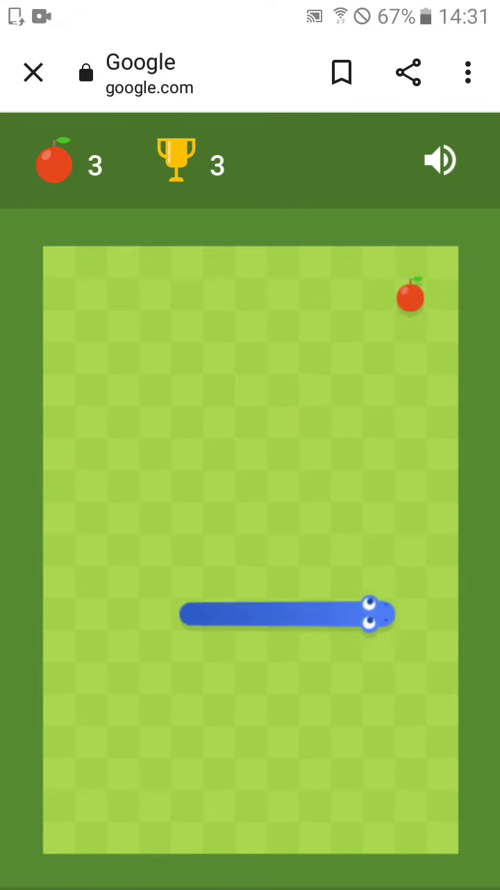
{"action": "left_click_drag", "start_coordinate": [250, 626], "coordinate": [250, 486]}
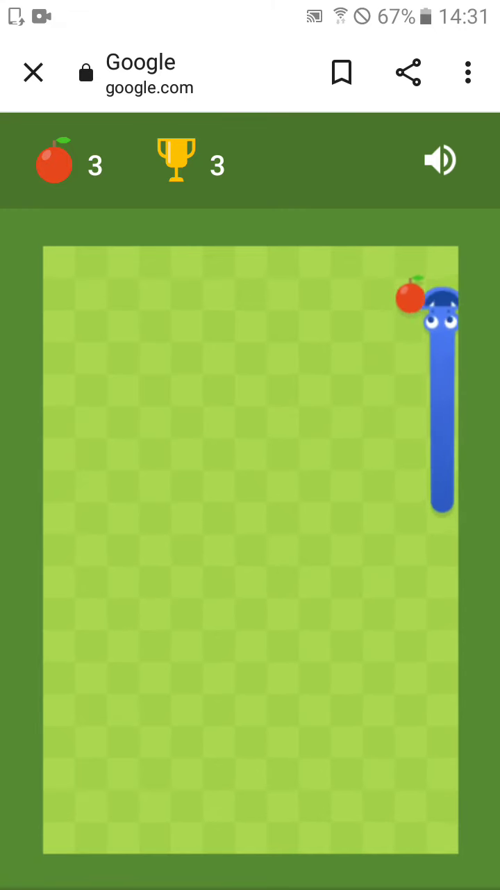
{"action": "left_click_drag", "start_coordinate": [320, 556], "coordinate": [181, 556]}
{"action": "left_click_drag", "start_coordinate": [250, 486], "coordinate": [250, 625]}
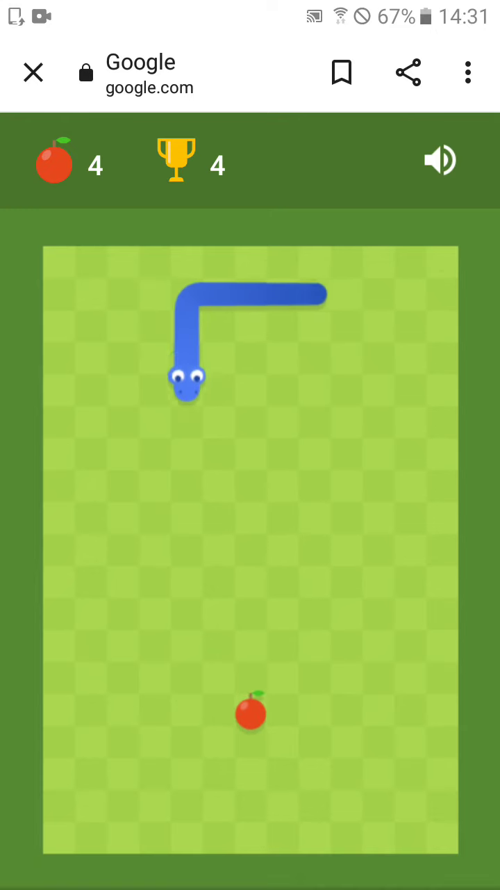
{"action": "left_click_drag", "start_coordinate": [181, 556], "coordinate": [320, 556]}
{"action": "left_click_drag", "start_coordinate": [250, 486], "coordinate": [250, 626]}
{"action": "left_click_drag", "start_coordinate": [319, 556], "coordinate": [181, 556]}
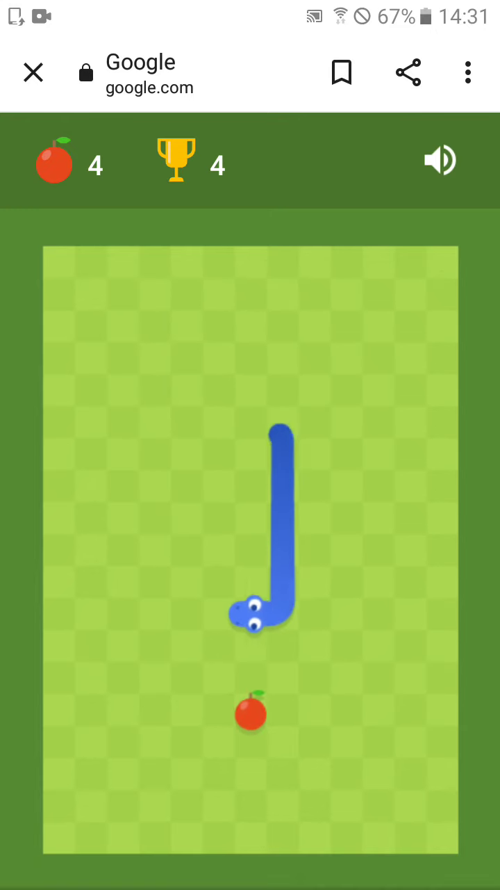
{"action": "left_click_drag", "start_coordinate": [250, 486], "coordinate": [251, 626]}
{"action": "left_click_drag", "start_coordinate": [181, 556], "coordinate": [319, 556]}
{"action": "left_click_drag", "start_coordinate": [250, 625], "coordinate": [250, 486]}
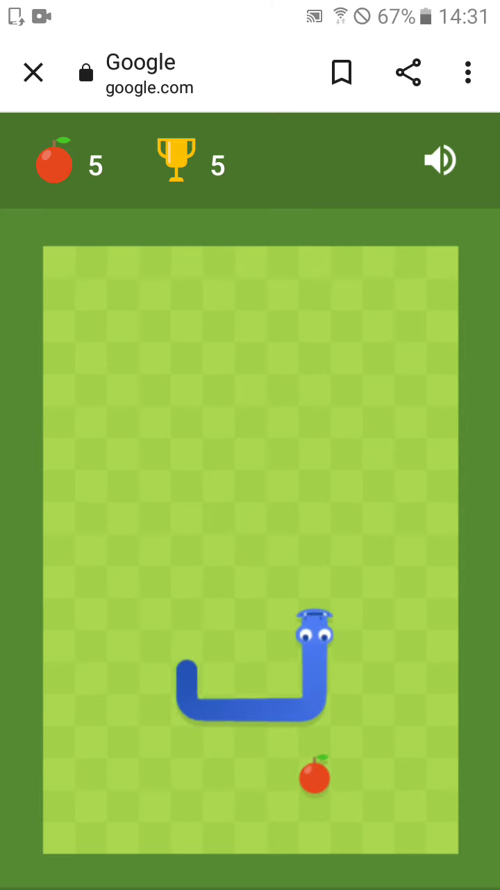
{"action": "left_click_drag", "start_coordinate": [320, 556], "coordinate": [181, 556]}
{"action": "left_click_drag", "start_coordinate": [250, 486], "coordinate": [251, 625]}
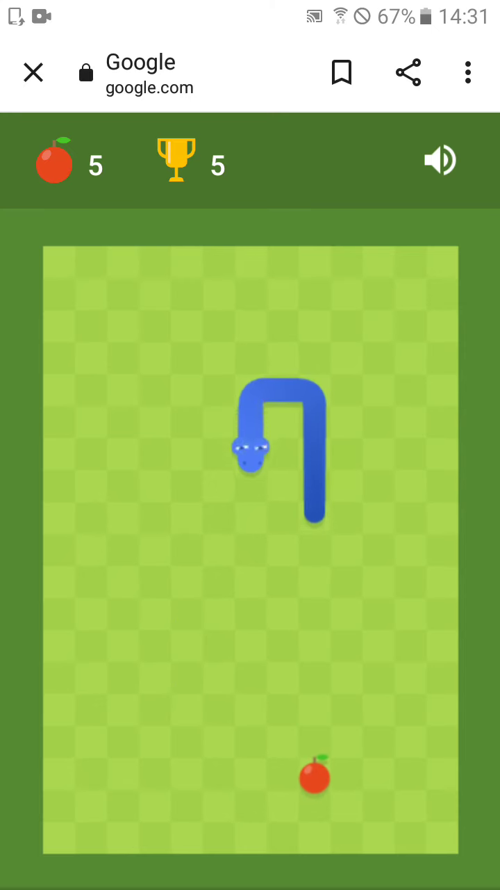
{"action": "left_click_drag", "start_coordinate": [181, 556], "coordinate": [320, 556]}
{"action": "left_click_drag", "start_coordinate": [250, 487], "coordinate": [251, 625]}
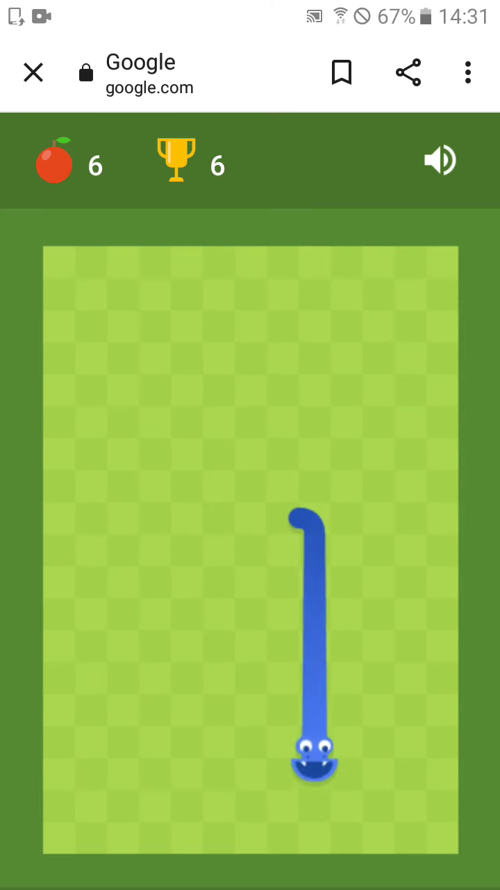
{"action": "left_click_drag", "start_coordinate": [320, 765], "coordinate": [181, 764]}
Steer through the top and bottom-left apples and finish by eating the tenth apple.
{"action": "left_click_drag", "start_coordinate": [250, 626], "coordinate": [250, 487]}
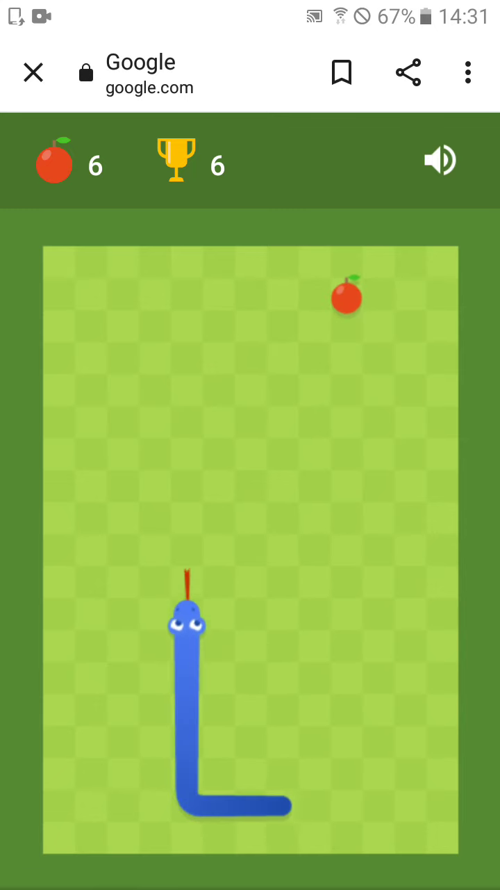
{"action": "left_click_drag", "start_coordinate": [181, 556], "coordinate": [320, 556]}
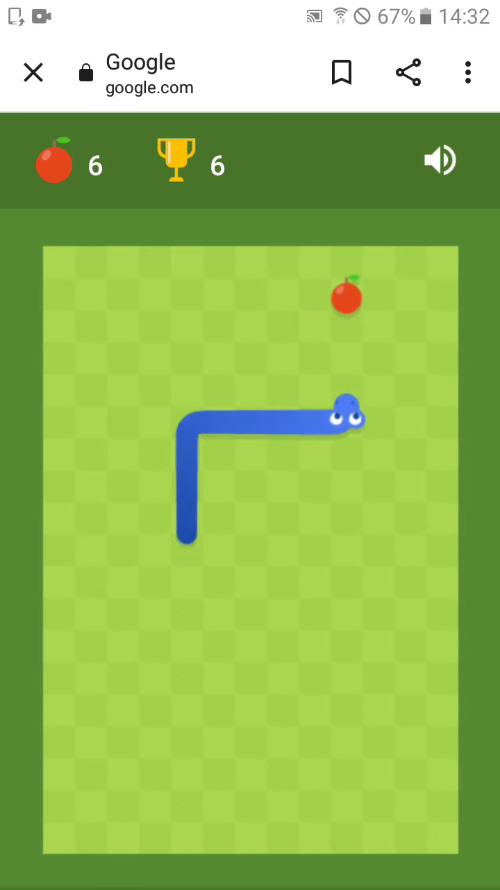
{"action": "left_click_drag", "start_coordinate": [250, 626], "coordinate": [250, 487]}
{"action": "left_click_drag", "start_coordinate": [320, 556], "coordinate": [180, 556]}
{"action": "left_click_drag", "start_coordinate": [251, 486], "coordinate": [250, 625]}
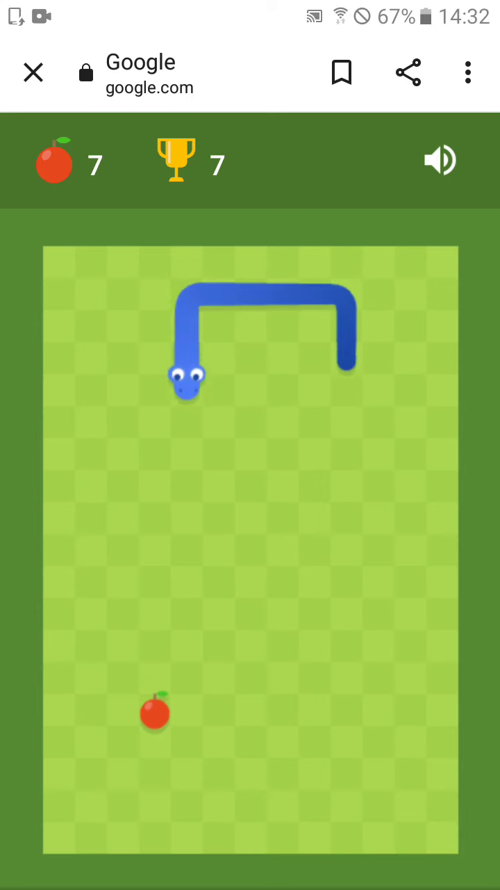
{"action": "left_click_drag", "start_coordinate": [320, 556], "coordinate": [181, 556]}
{"action": "left_click_drag", "start_coordinate": [250, 486], "coordinate": [250, 626]}
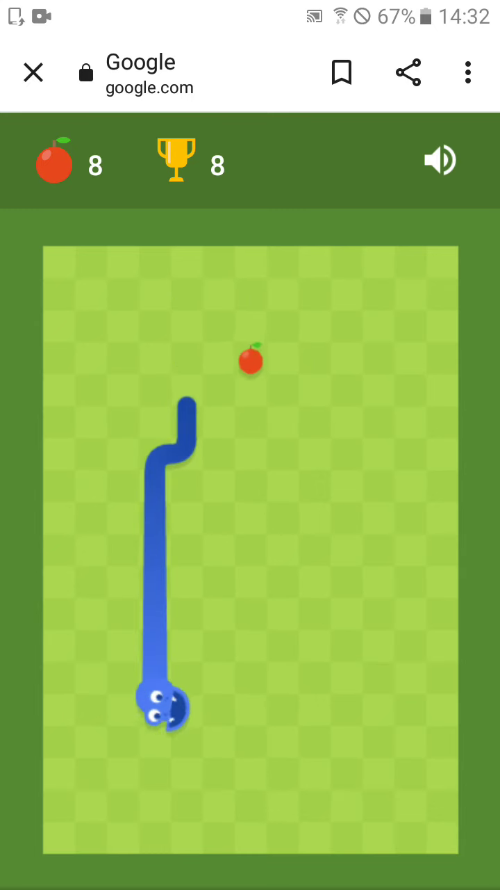
{"action": "left_click_drag", "start_coordinate": [181, 556], "coordinate": [320, 556]}
{"action": "left_click_drag", "start_coordinate": [250, 626], "coordinate": [250, 487]}
{"action": "left_click_drag", "start_coordinate": [180, 556], "coordinate": [320, 557]}
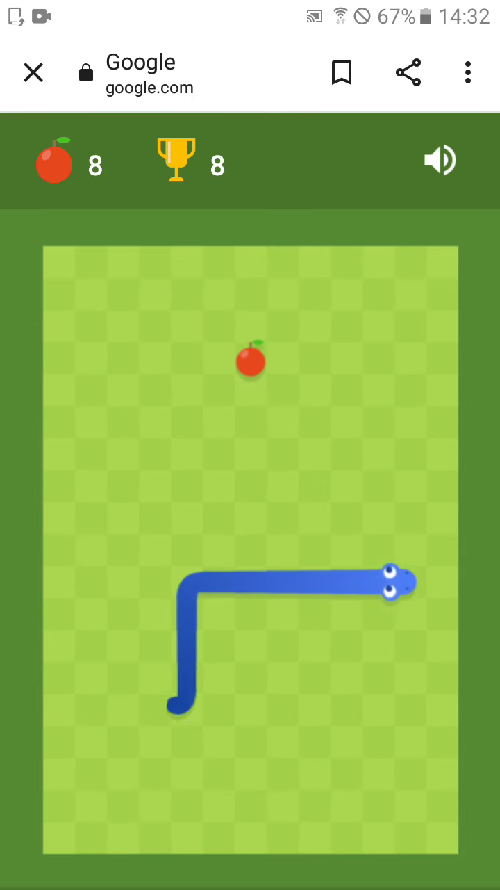
{"action": "left_click_drag", "start_coordinate": [250, 626], "coordinate": [250, 487]}
{"action": "left_click_drag", "start_coordinate": [320, 557], "coordinate": [181, 557]}
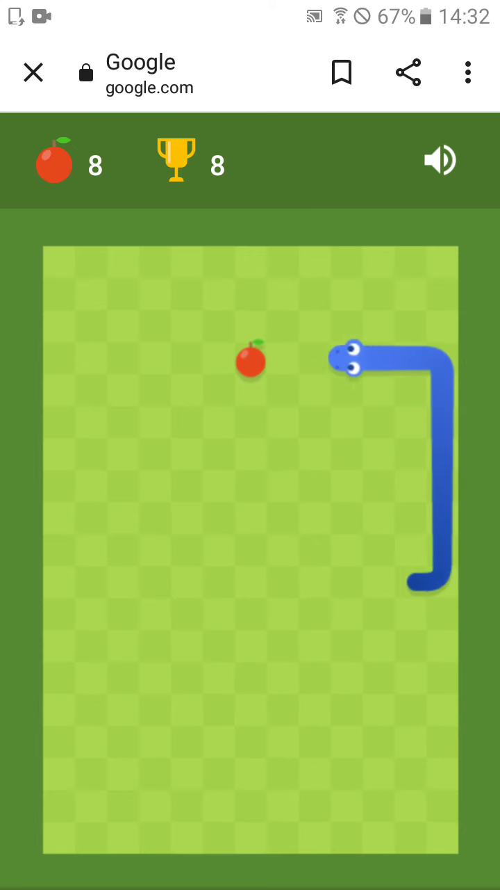
{"action": "left_click_drag", "start_coordinate": [250, 487], "coordinate": [250, 626]}
{"action": "left_click_drag", "start_coordinate": [181, 556], "coordinate": [320, 556]}
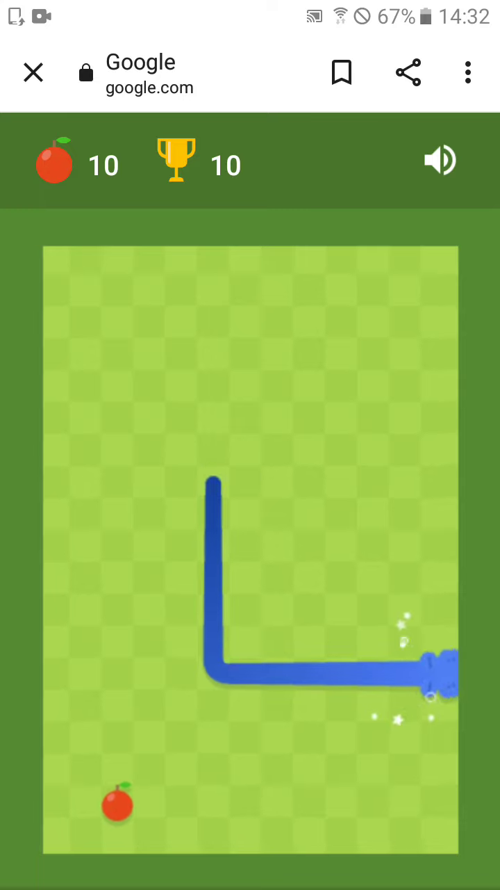